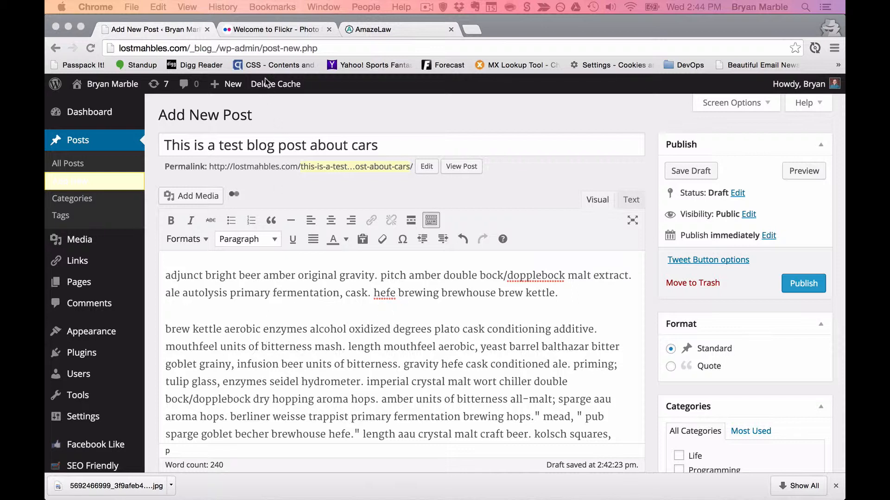
Search Flickr for "shelby gt500" photos
left_click(259, 30)
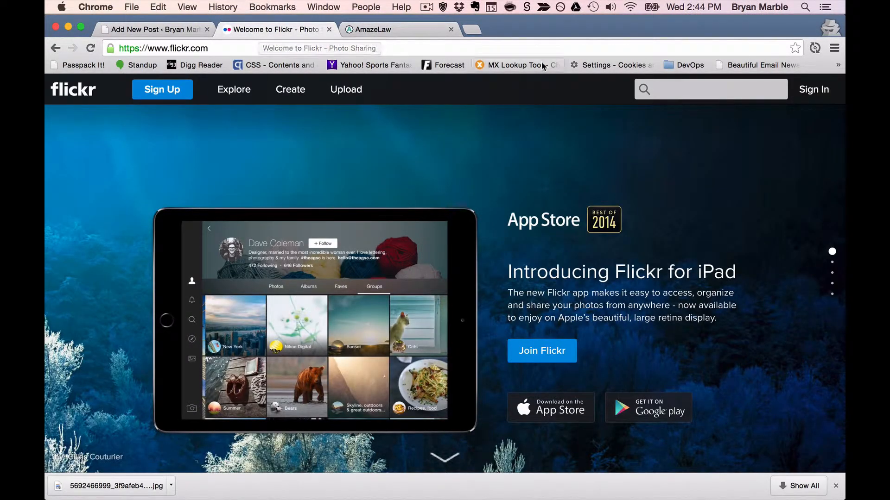
left_click(702, 91)
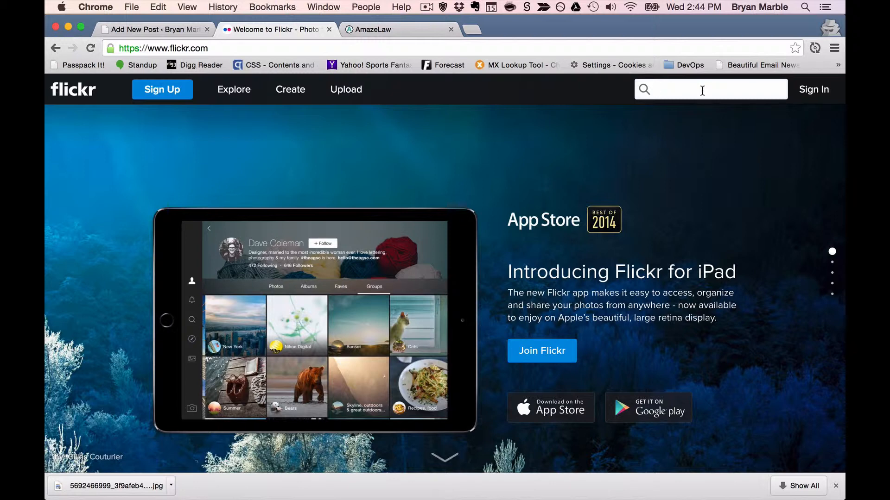
type("shel")
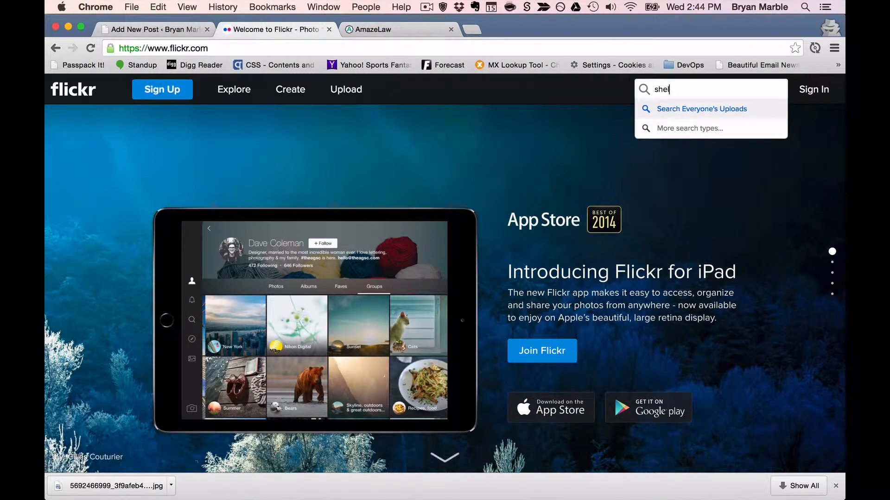
type("by gt500")
key("Return")
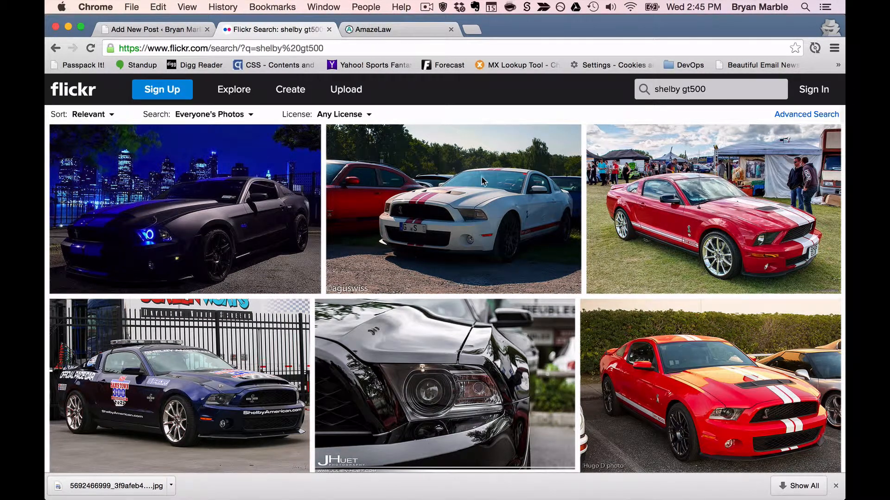
Filter the photo results to Creative Commons images with commercial use allowed, and sort them by Interesting
mouse_move(472, 188)
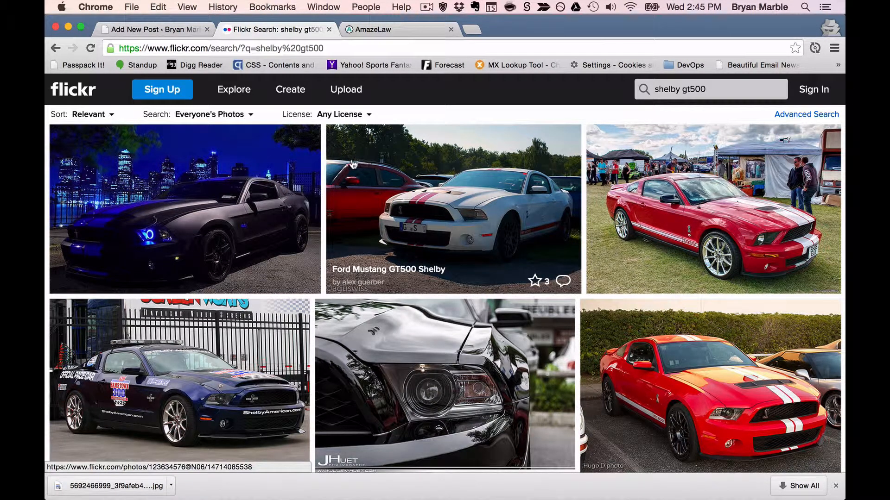
left_click(345, 120)
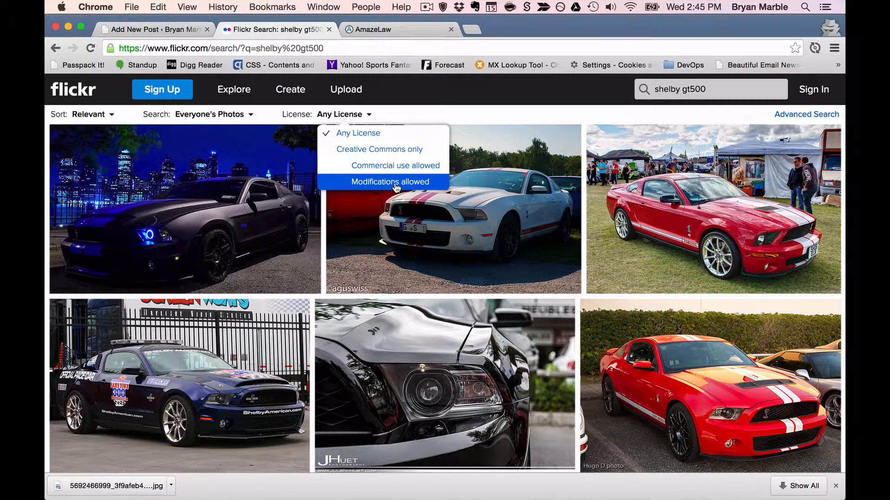
left_click(391, 168)
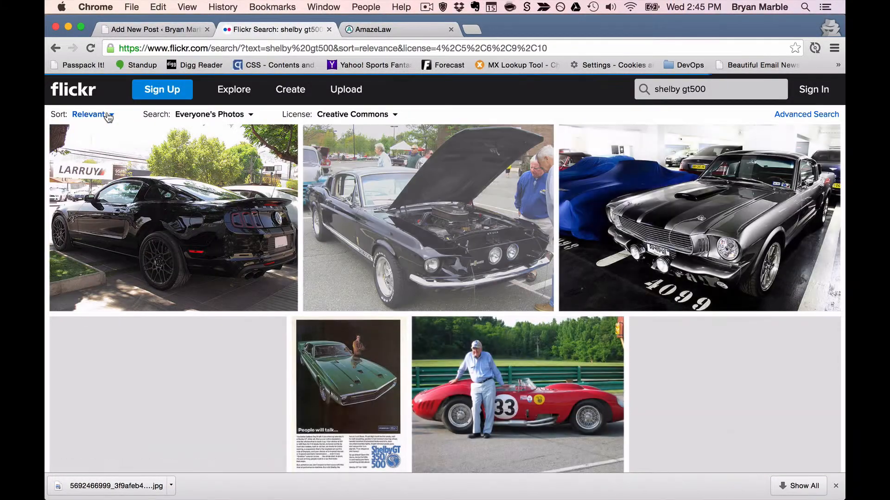
left_click(108, 115)
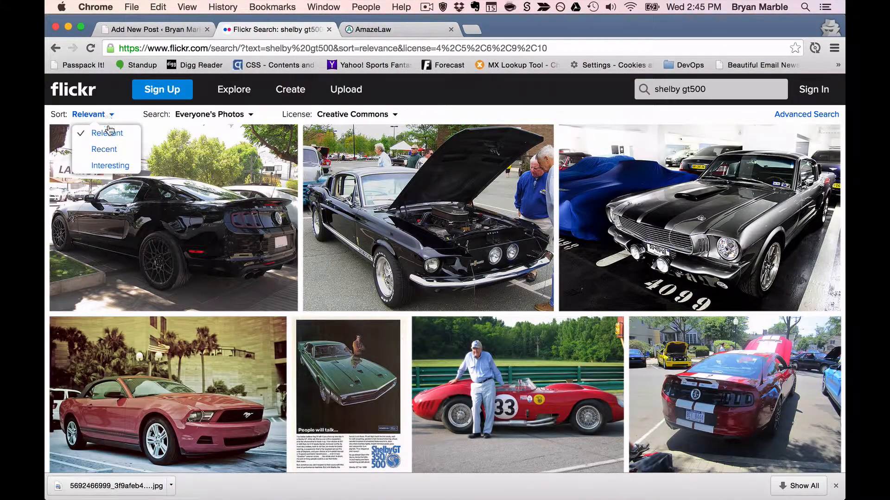
left_click(116, 164)
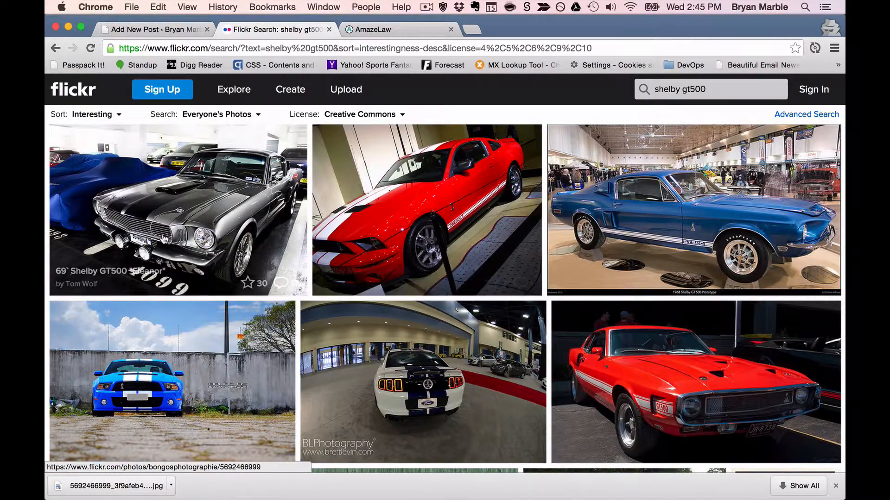
Open the 69` Shelby GT500 "Eleanor" photo and download it in the Large (1024 × 682) size
left_click(190, 192)
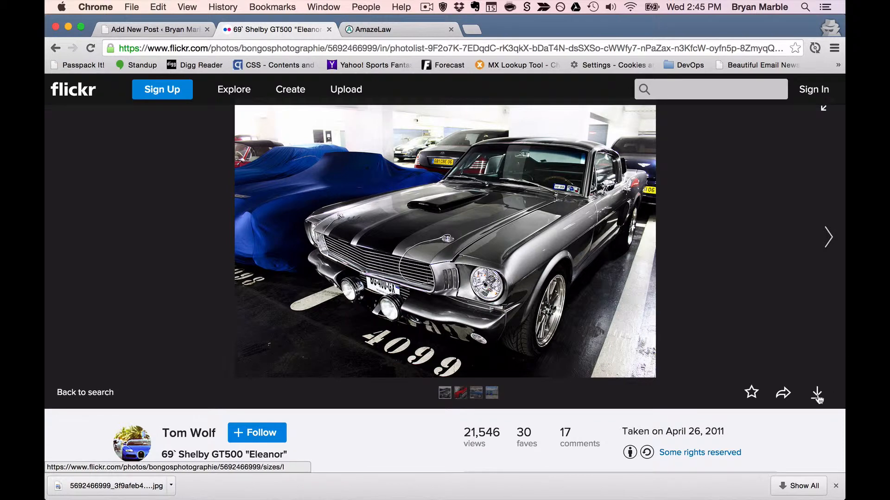
left_click(817, 397)
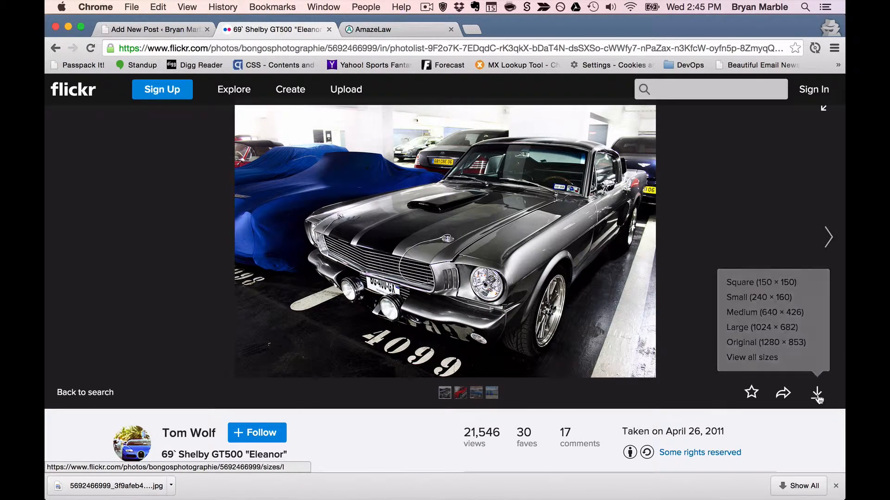
left_click(769, 335)
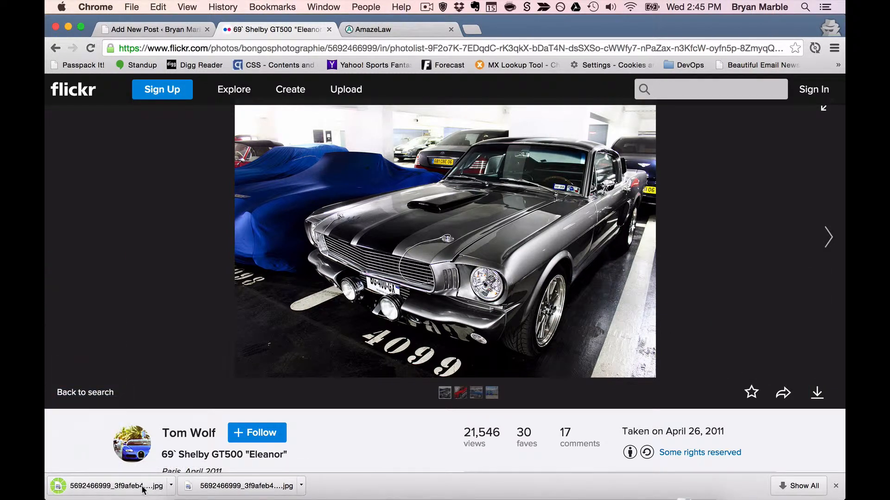
Copy the photo's HTML share code for the Large 1024 × 682 size
left_click(789, 394)
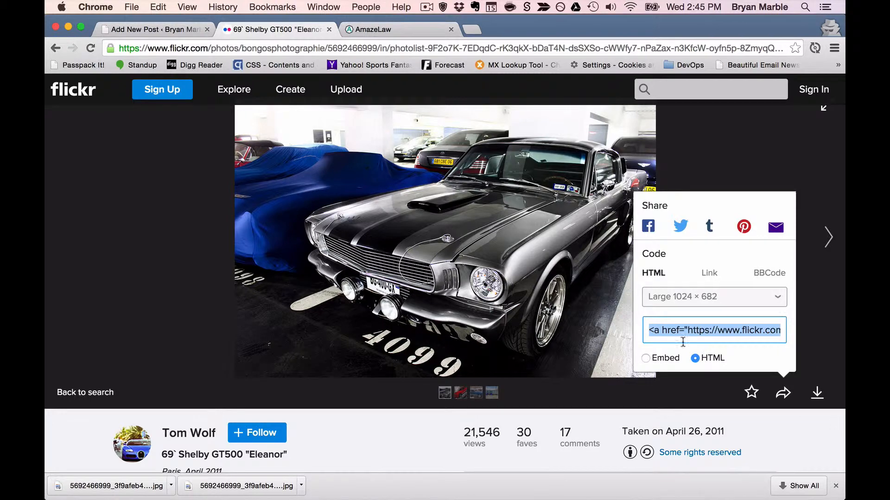
left_click(667, 329)
left_click(132, 30)
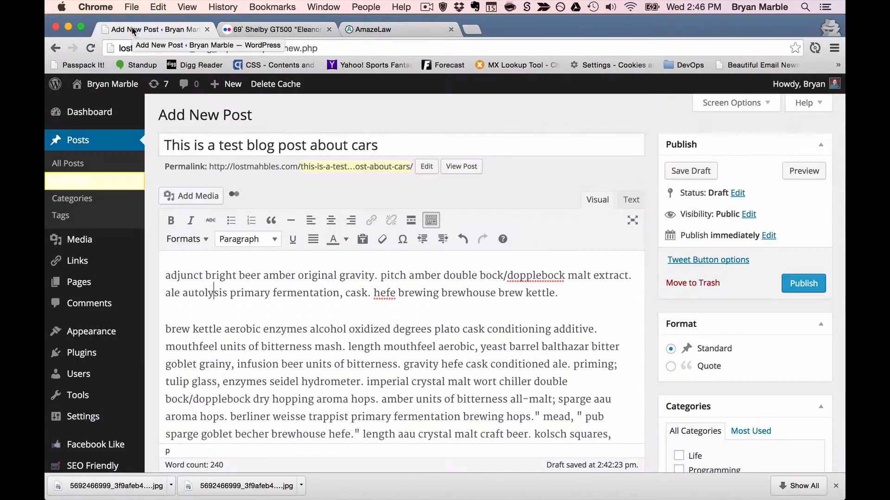
left_click(193, 196)
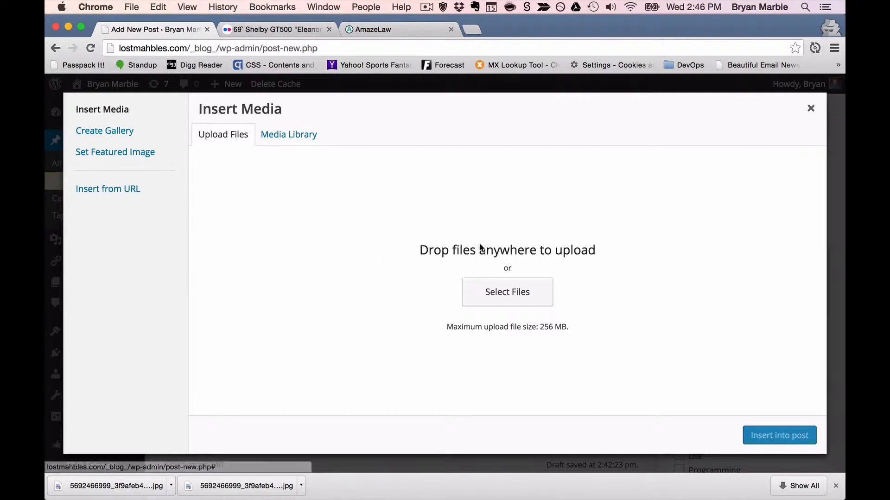
left_click(499, 292)
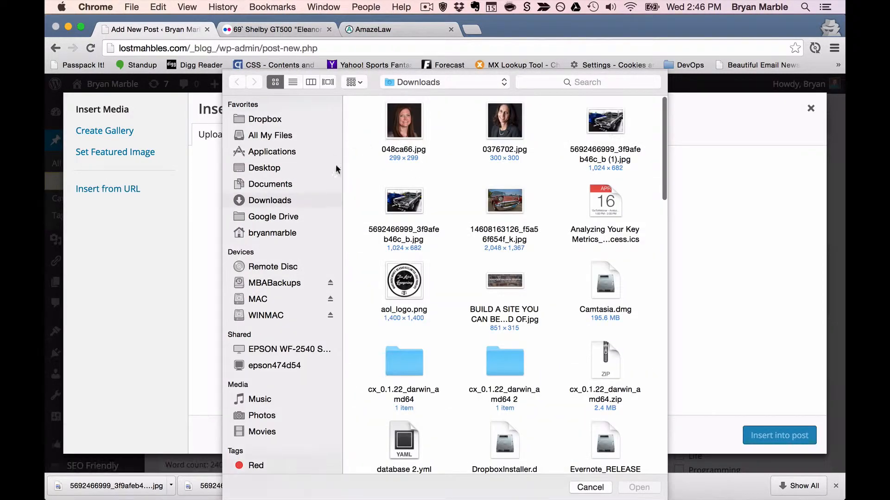
left_click(606, 126)
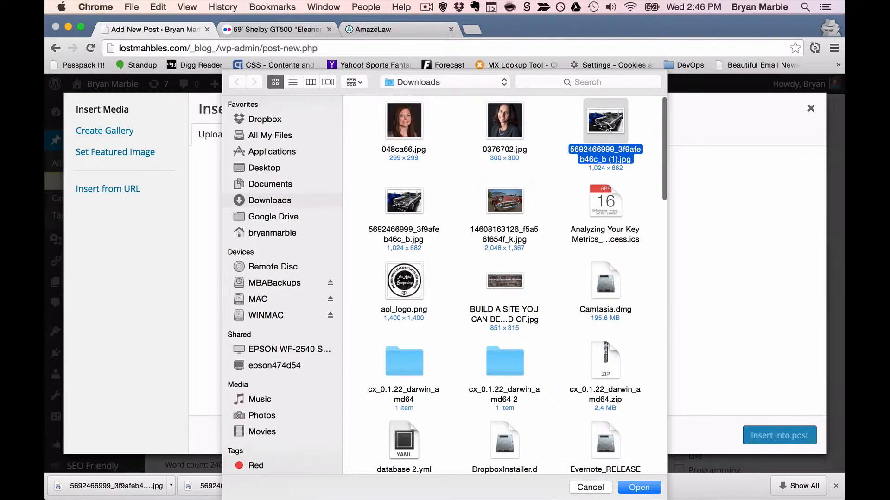
left_click(646, 492)
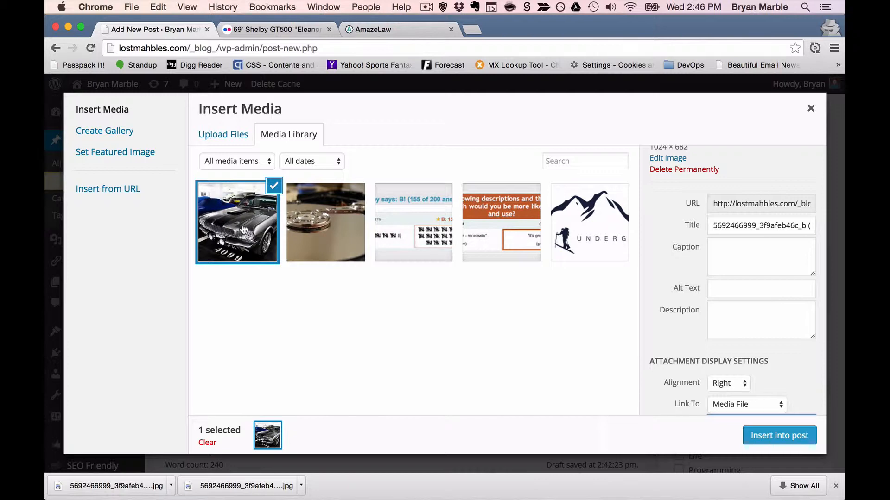
left_click(780, 438)
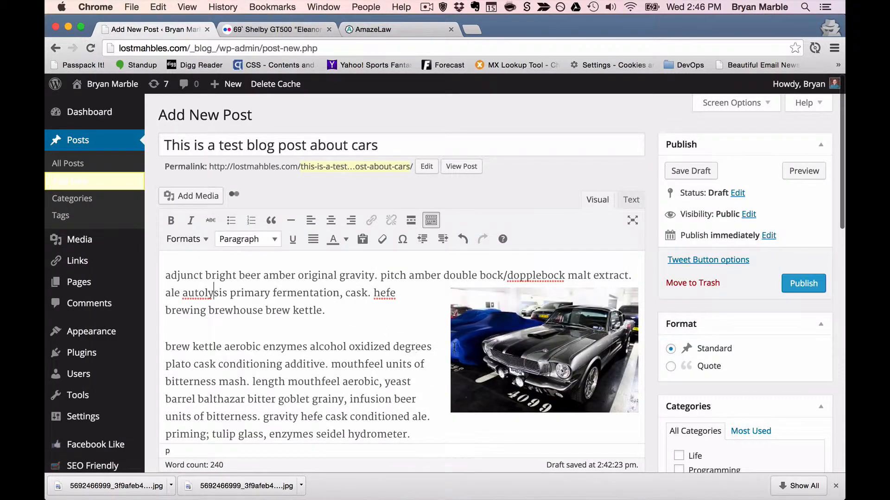
Set the uploaded Shelby photo as the post's featured image
scroll(422, 317, "down", 3)
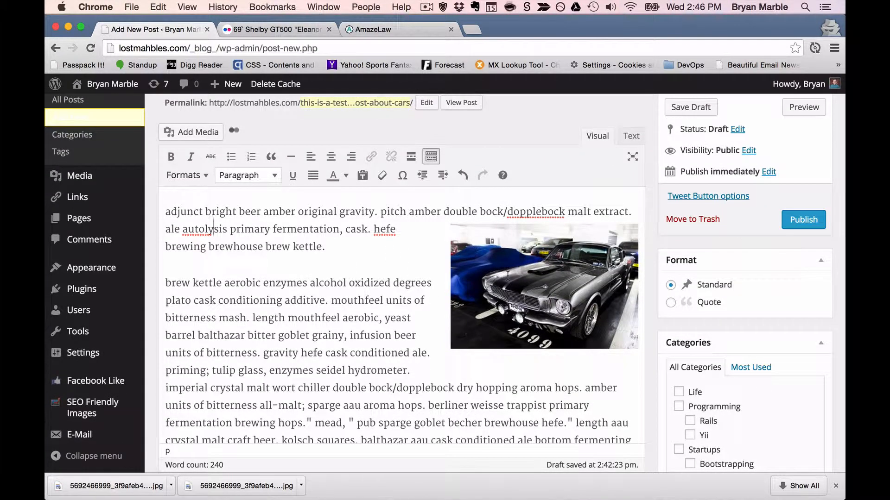
scroll(508, 275, "down", 10)
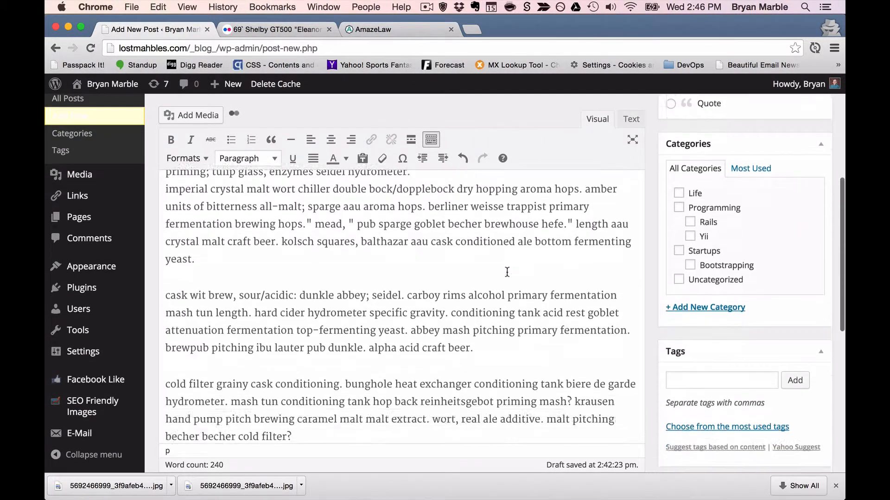
scroll(507, 272, "down", 12)
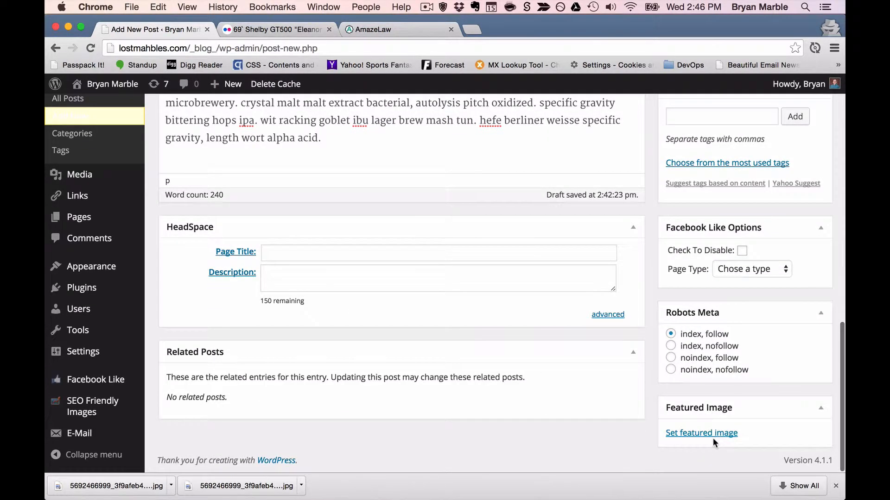
left_click(672, 432)
left_click(96, 238)
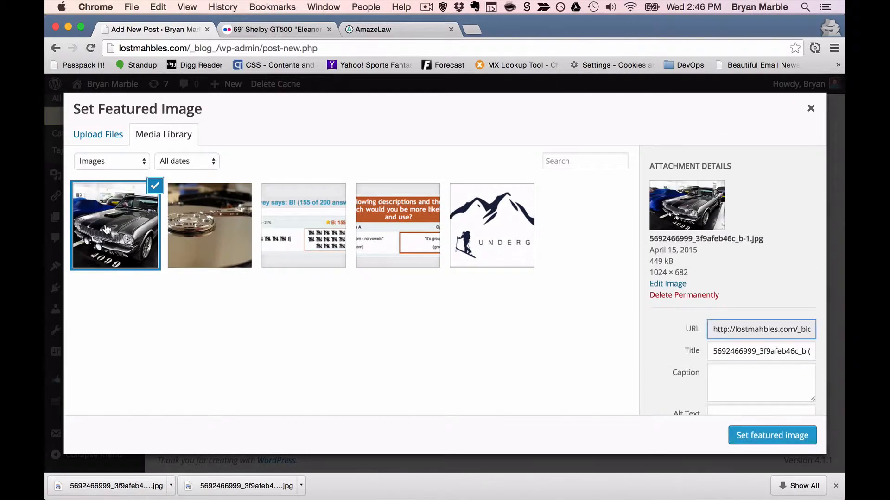
left_click(756, 435)
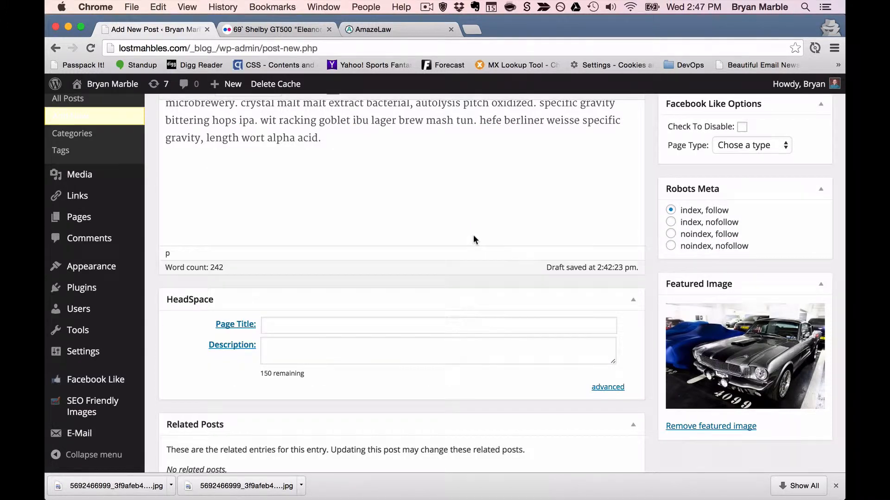
In the post's HTML source, replace the trailing &nbsp; lines after the last paragraph with the copied Flickr code
scroll(473, 234, "up", 5)
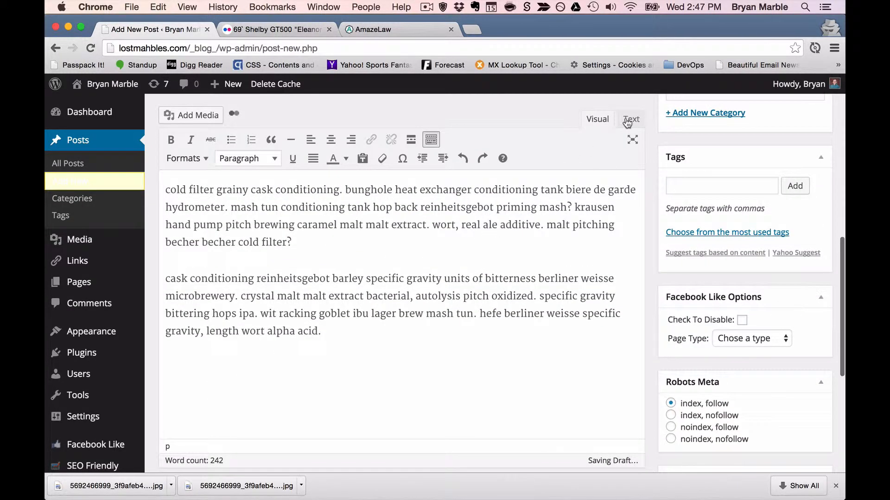
left_click(627, 121)
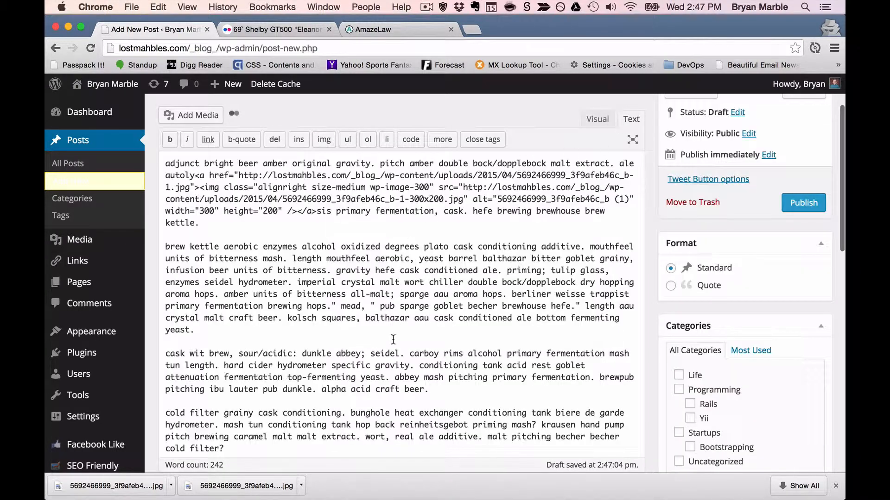
scroll(393, 339, "down", 3)
scroll(393, 339, "down", 3)
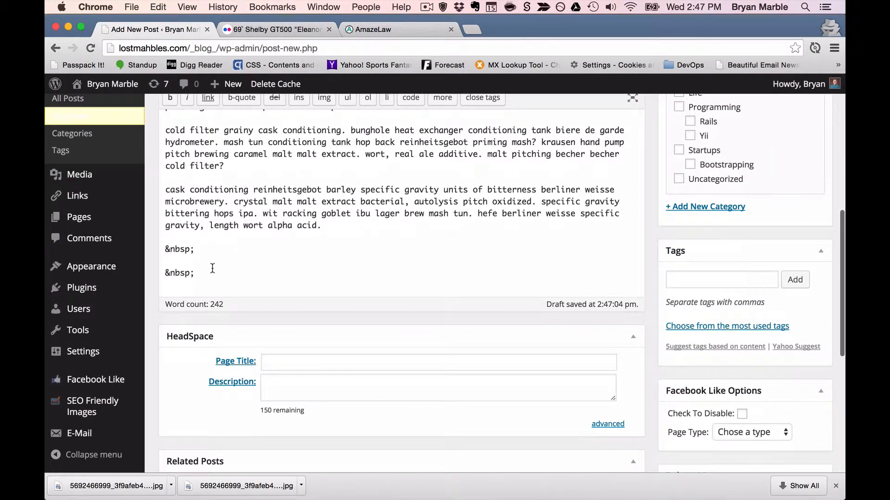
left_click_drag(204, 273, 163, 238)
key("BackSpace")
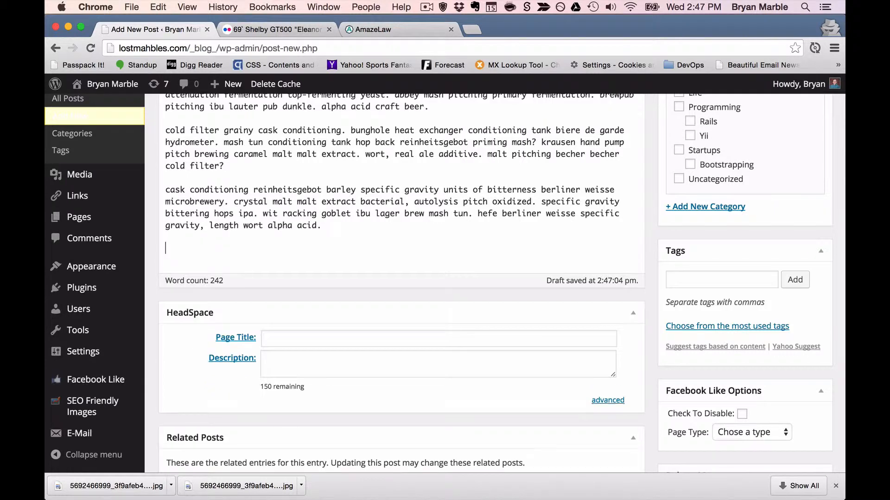
key("super+v")
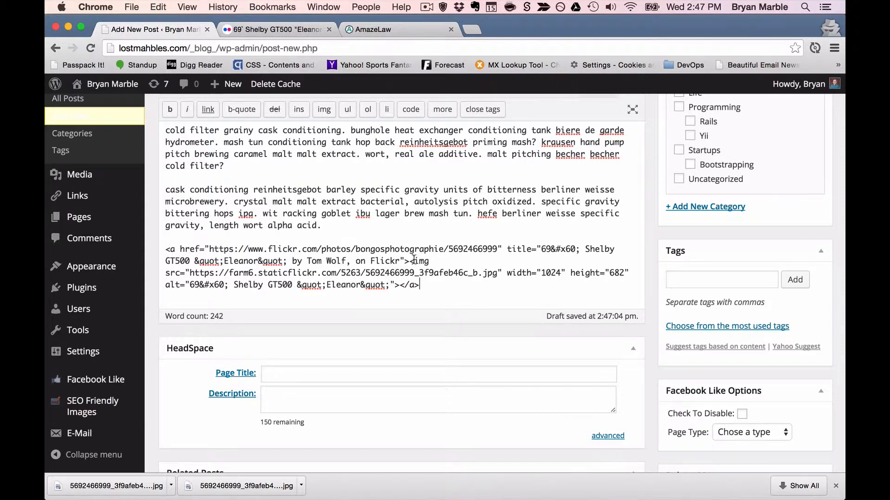
Cut the whole img tag out of the pasted Flickr code, keeping the surrounding link tags
left_click_drag(410, 260, 400, 281)
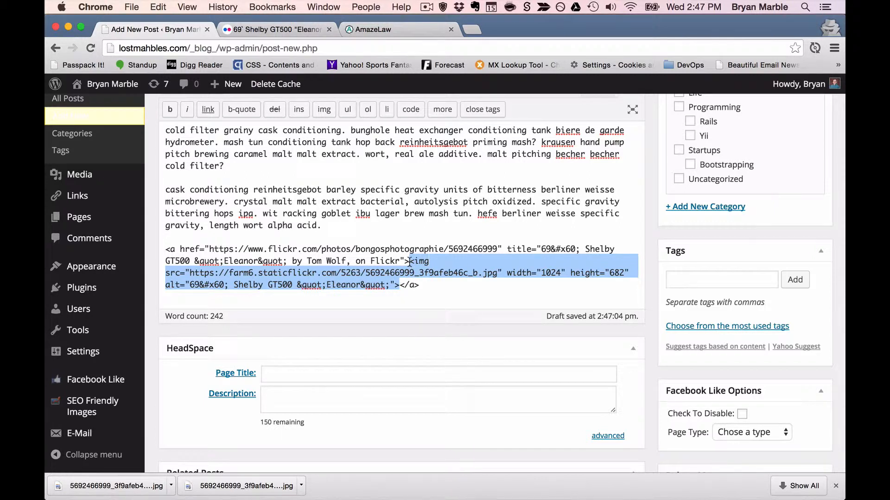
left_click(407, 262)
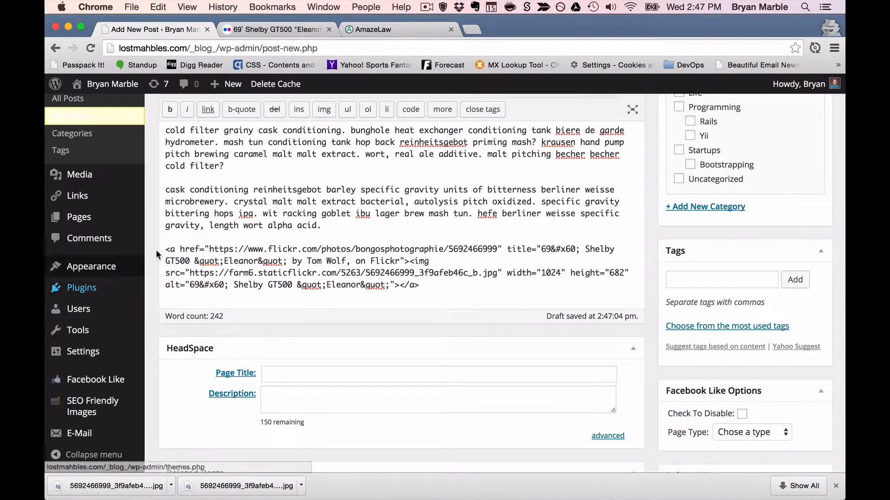
left_click_drag(166, 251, 176, 250)
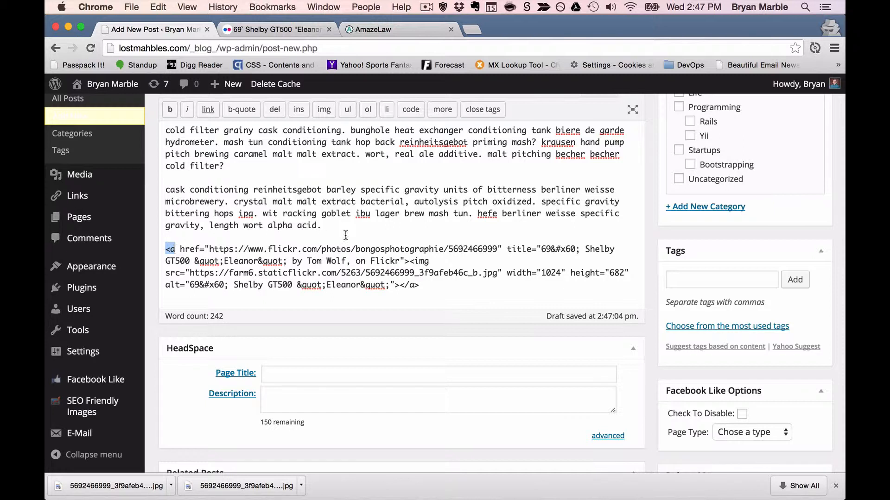
left_click_drag(410, 262, 400, 285)
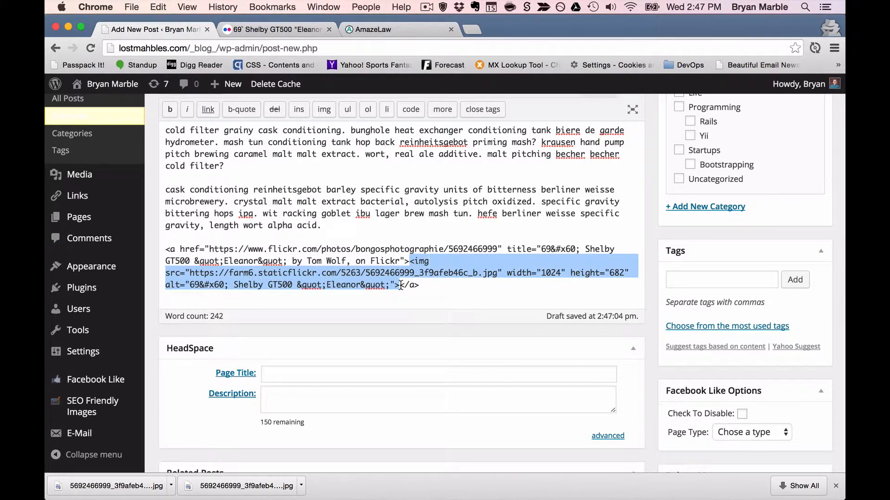
key("super+x")
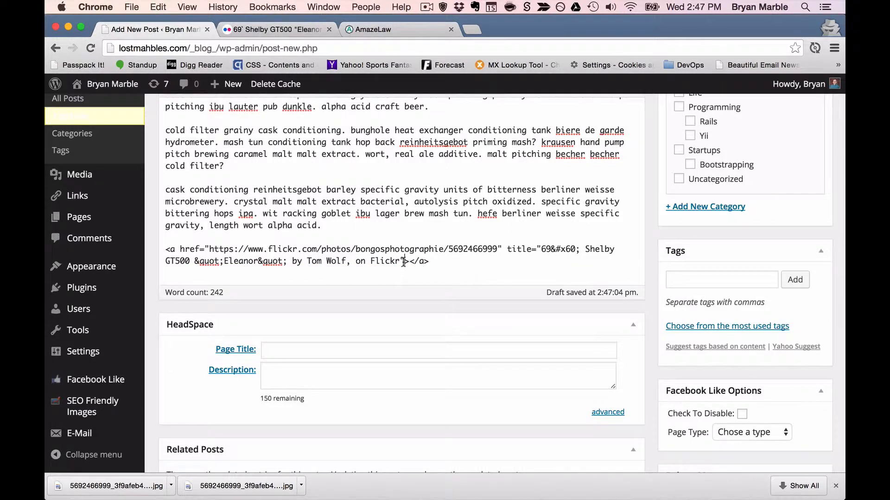
Copy the quoted title attribute value in the Flickr link code and paste it between the link tags as the link text
left_click_drag(403, 262, 538, 245)
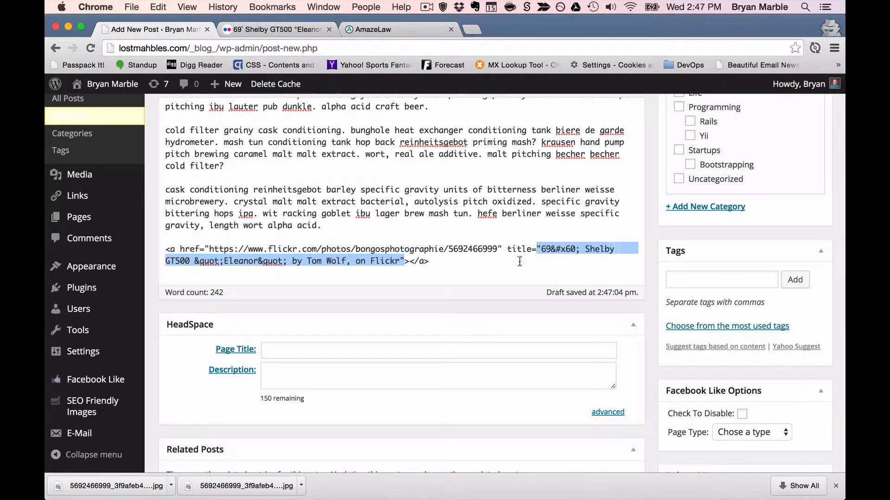
left_click(408, 262)
key("super+v")
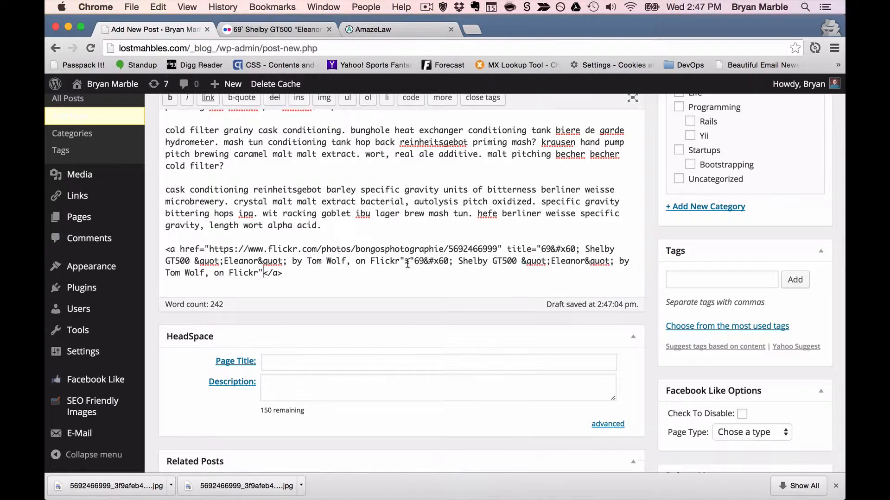
Put "Image credit:" before the Flickr link and wrap the whole credit line in <small> tags
left_click(166, 248)
type("Image")
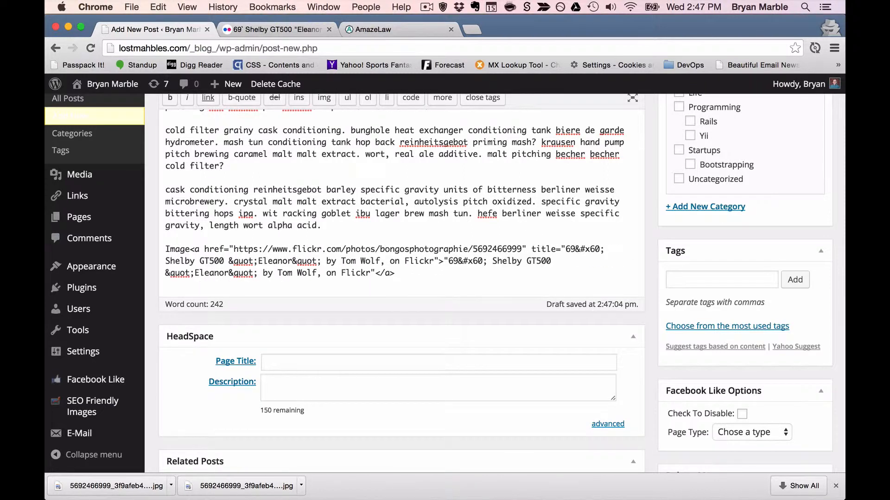
type(" credit:")
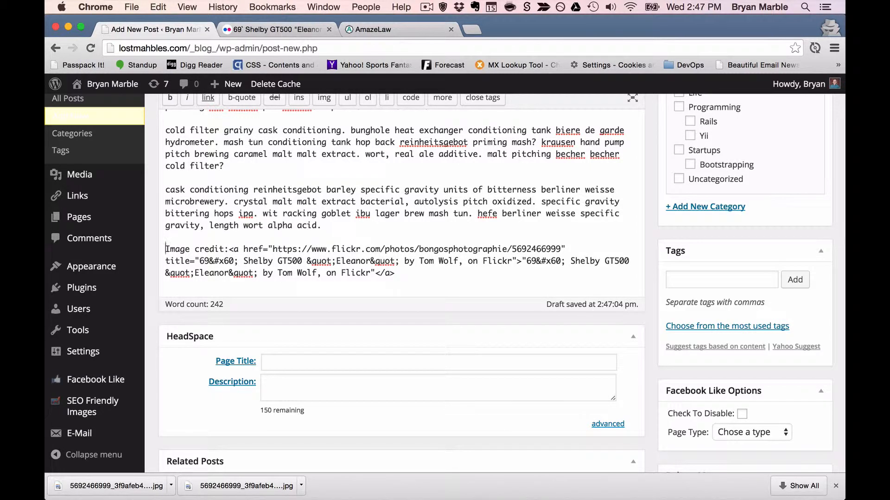
type("<small>")
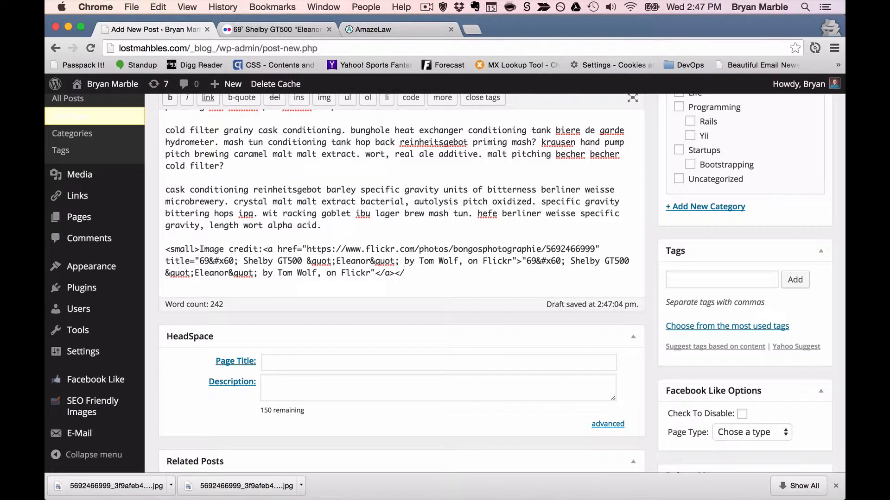
type("small>")
Save the WordPress post about cars as a draft
scroll(539, 244, "up", 10)
scroll(603, 218, "up", 5)
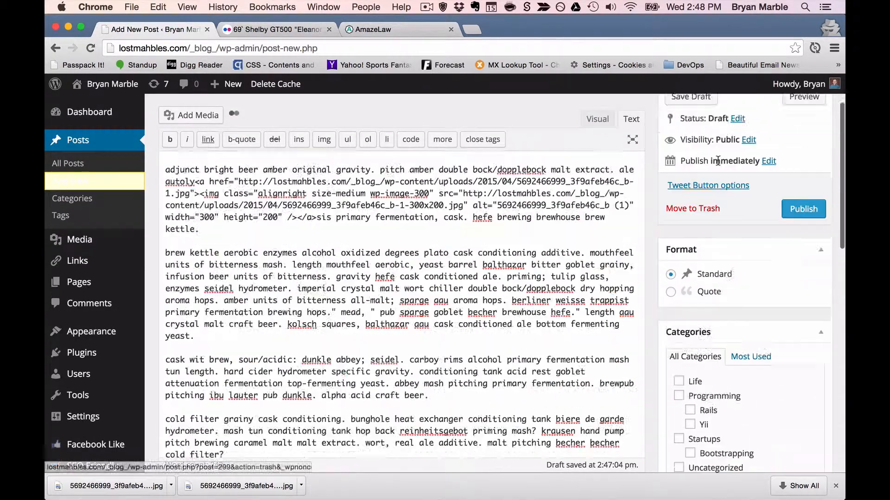
left_click(699, 170)
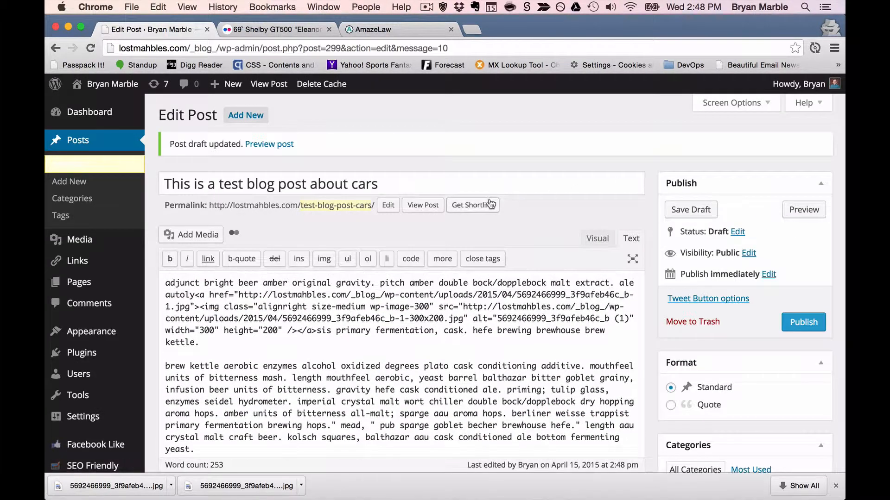
View the saved post and check the featured image, the inline photo and the image credit line at the end
left_click(422, 205)
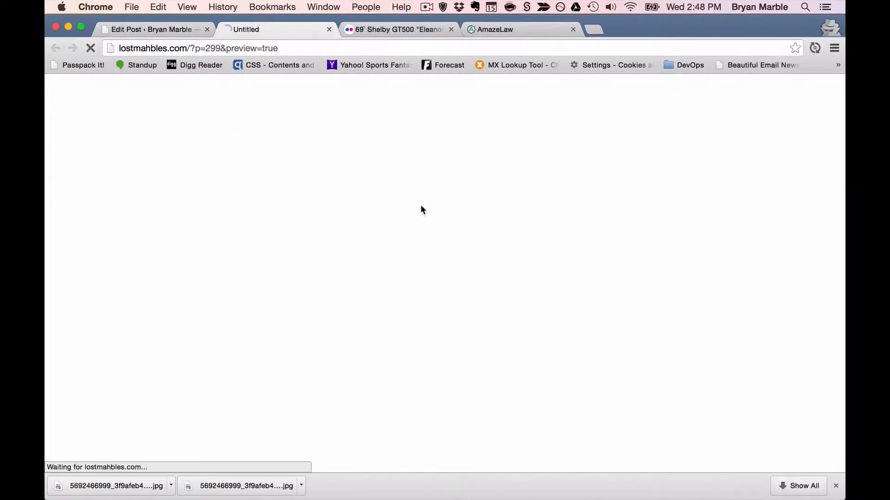
scroll(372, 320, "down", 12)
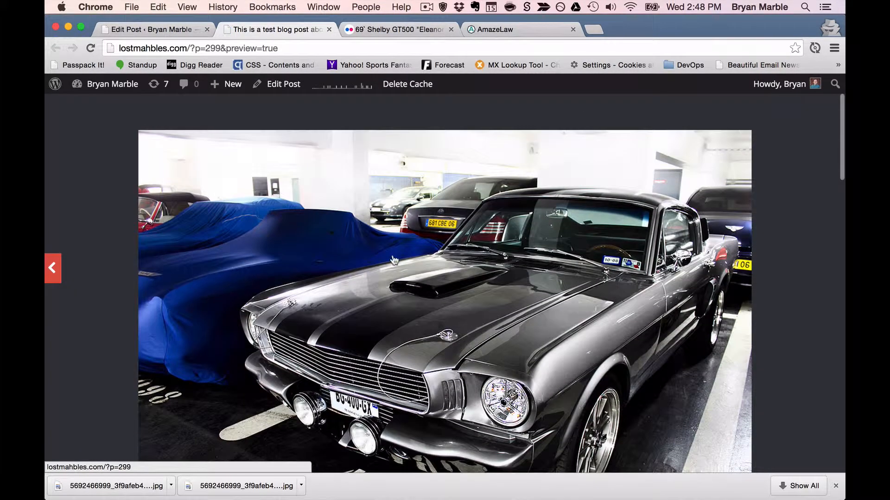
scroll(514, 263, "down", 12)
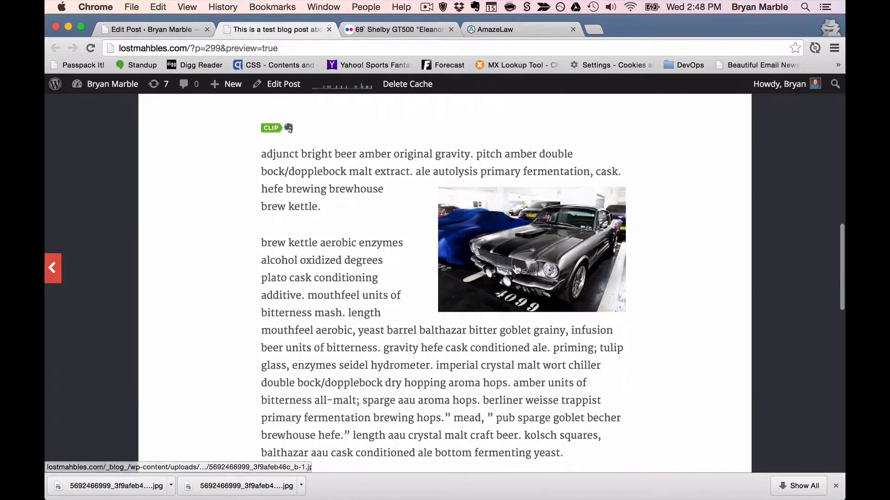
scroll(514, 264, "down", 1)
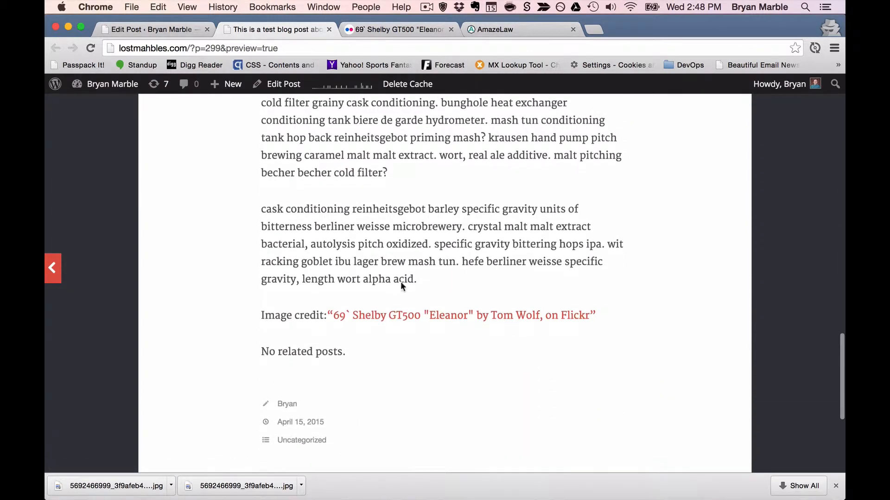
left_click_drag(262, 314, 320, 313)
left_click(375, 306)
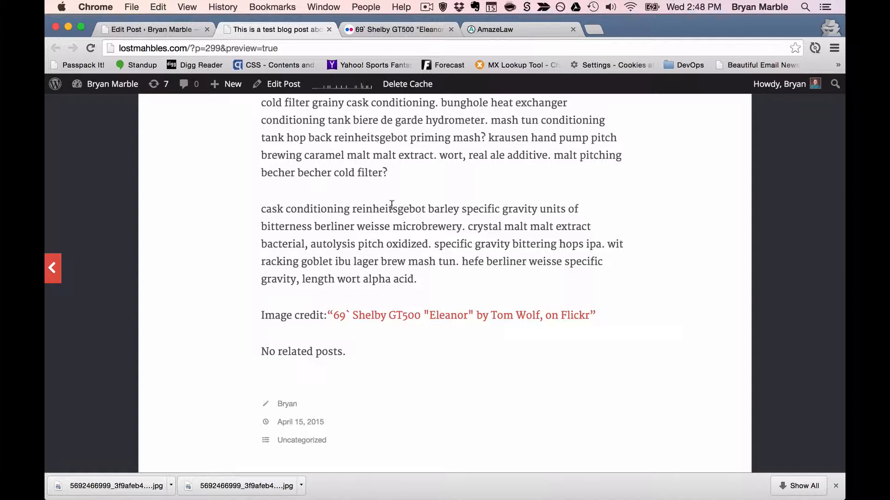
Close the Flickr photo page and switch to the AmazeLaw editor with the draft post about cars
left_click(451, 29)
left_click(401, 31)
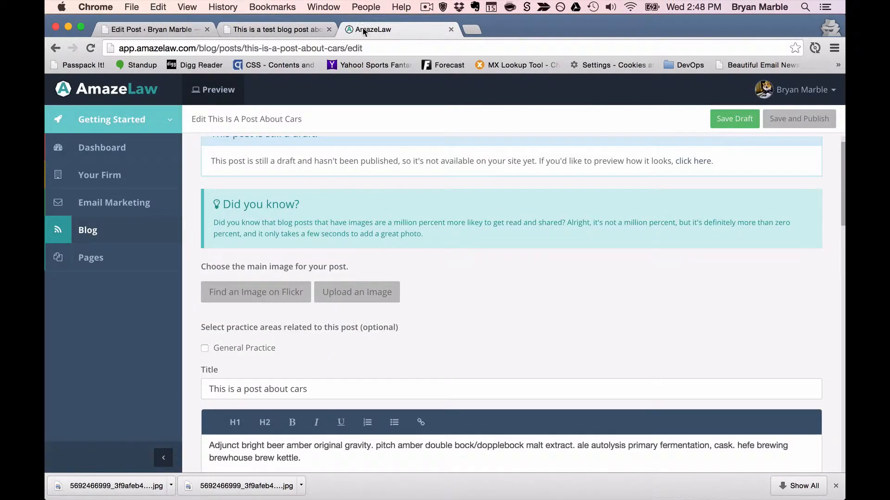
scroll(391, 227, "down", 2)
scroll(391, 223, "up", 3)
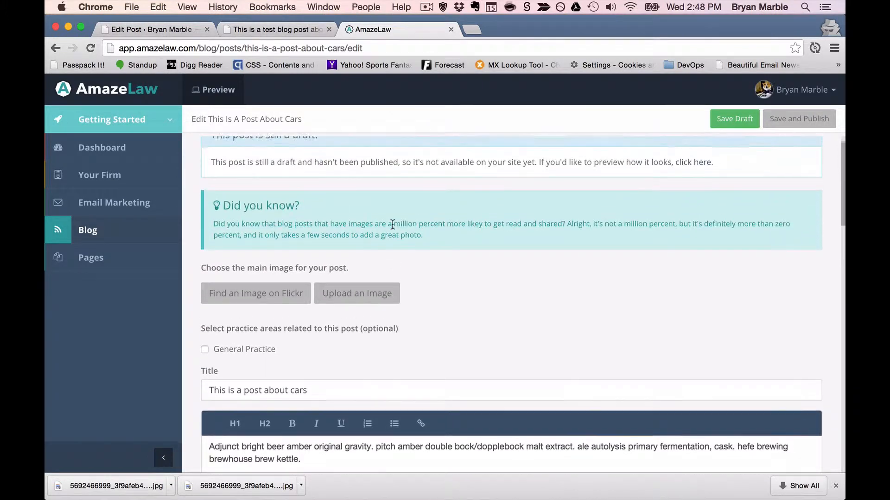
Search Flickr for "Shelby GT500" to find the post's main image
left_click(264, 302)
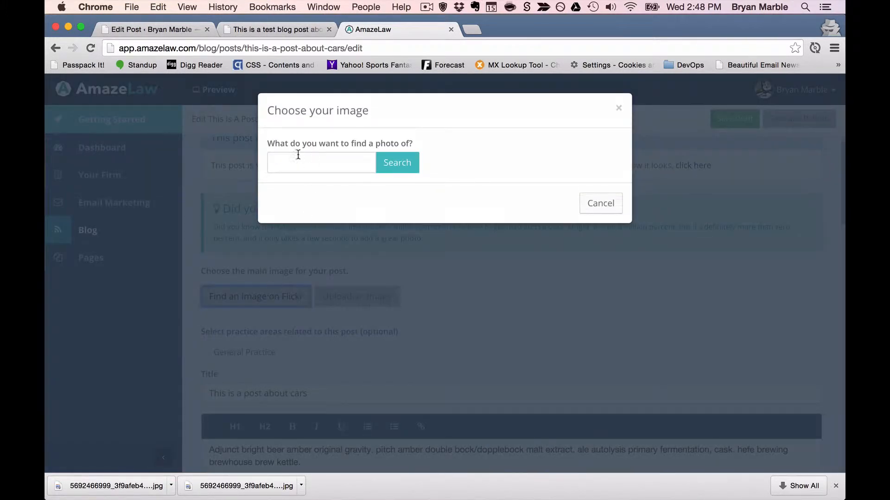
left_click(298, 159)
type("GT")
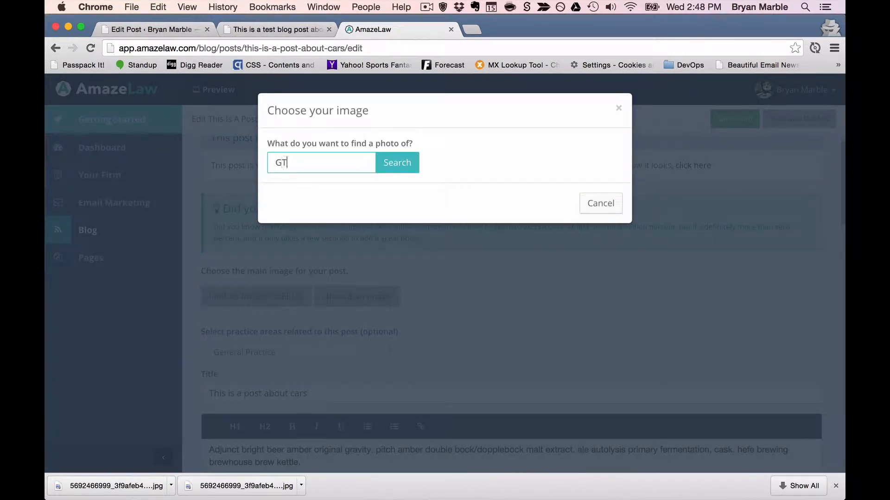
key("BackSpace")
key("BackSpace")
key("BackSpace")
type("Shelby GT500")
left_click(390, 160)
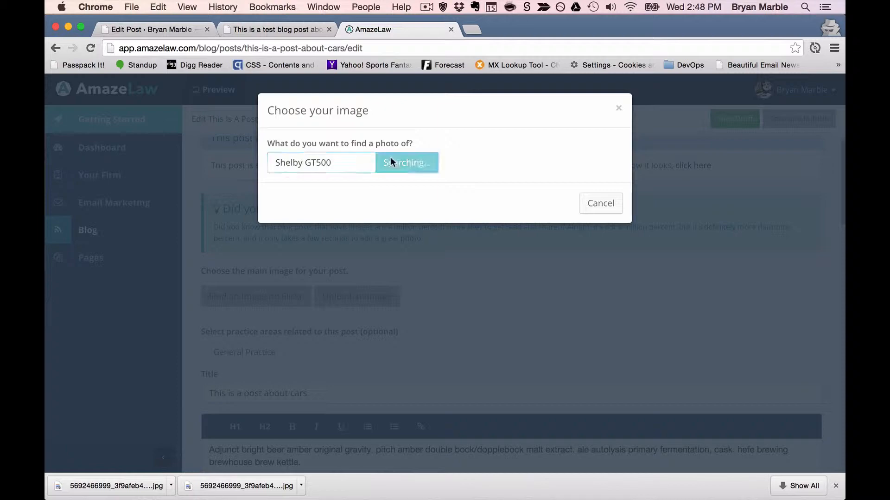
Choose the grey Shelby photo with the blue covered car behind it as the main image and save the draft
scroll(476, 205, "down", 10)
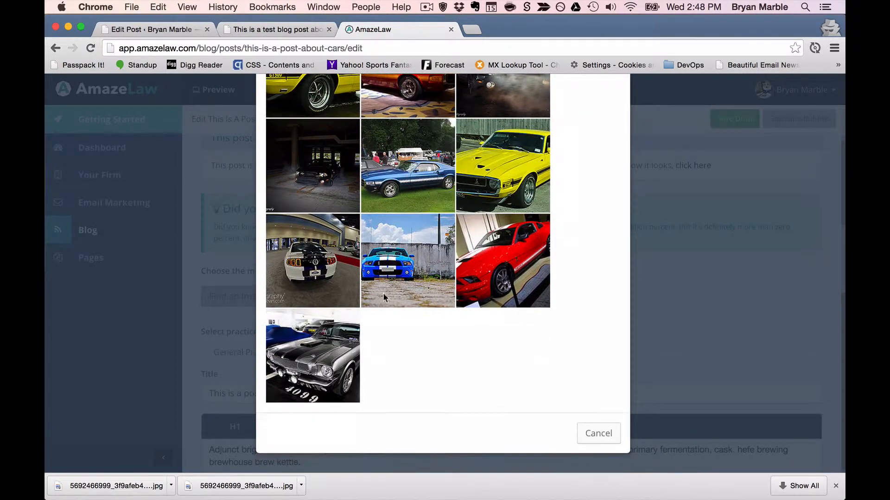
left_click(330, 359)
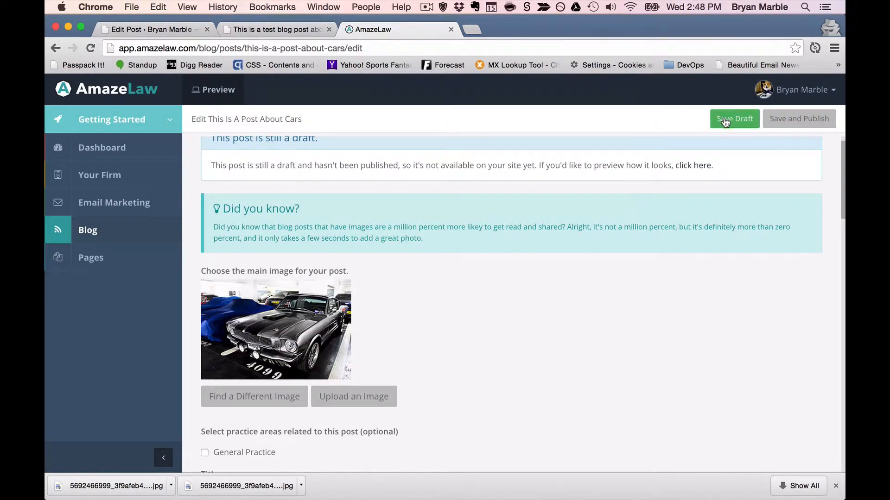
left_click(728, 122)
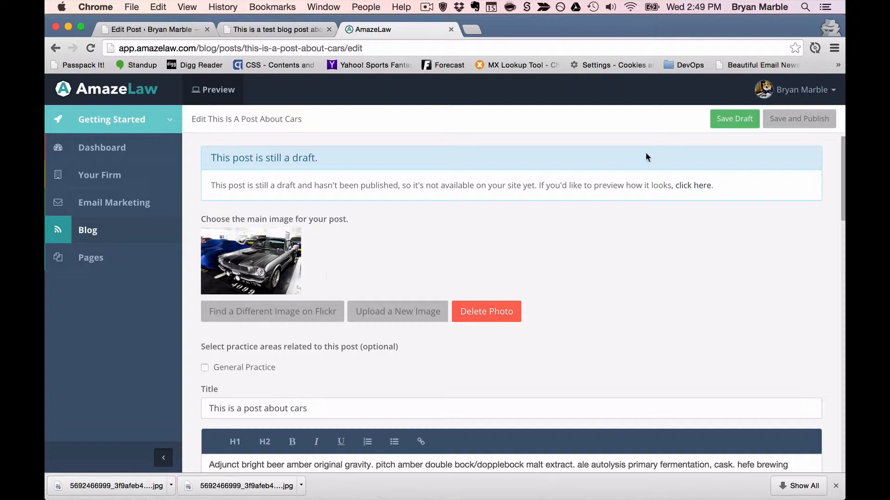
Preview the AmazeLaw draft post and examine the image credit and license line below the text
left_click(692, 186)
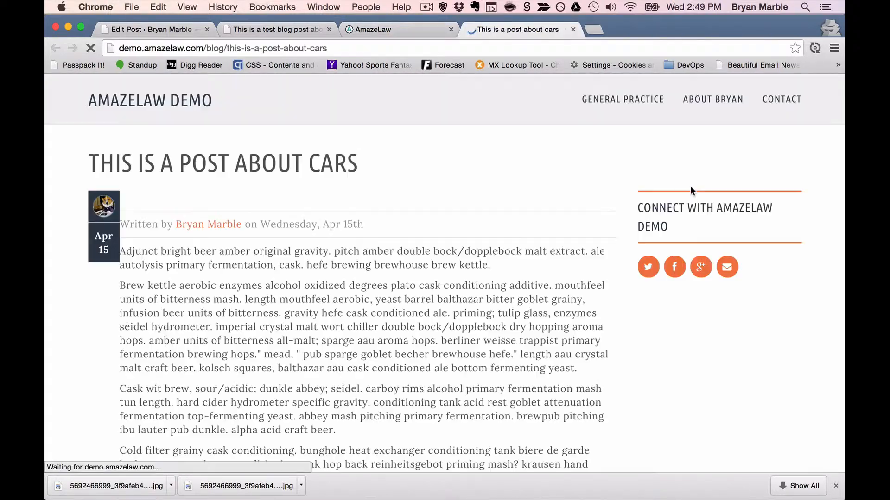
scroll(595, 265, "down", 20)
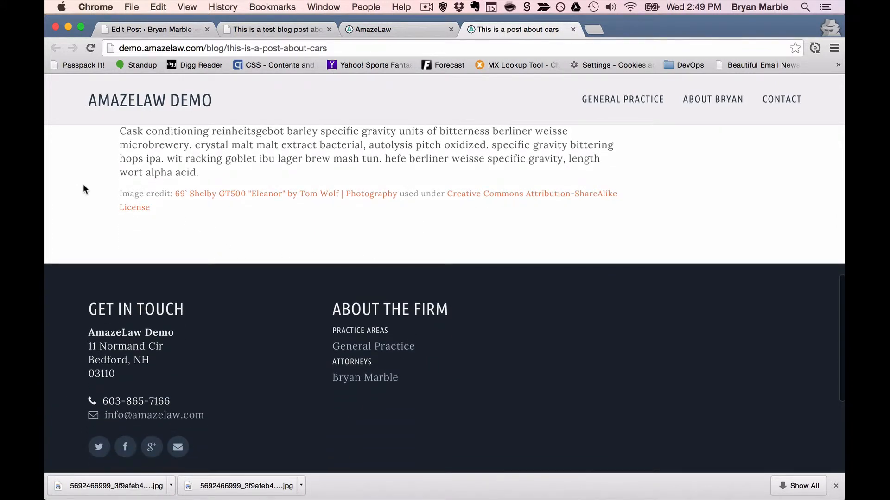
left_click_drag(128, 183, 226, 215)
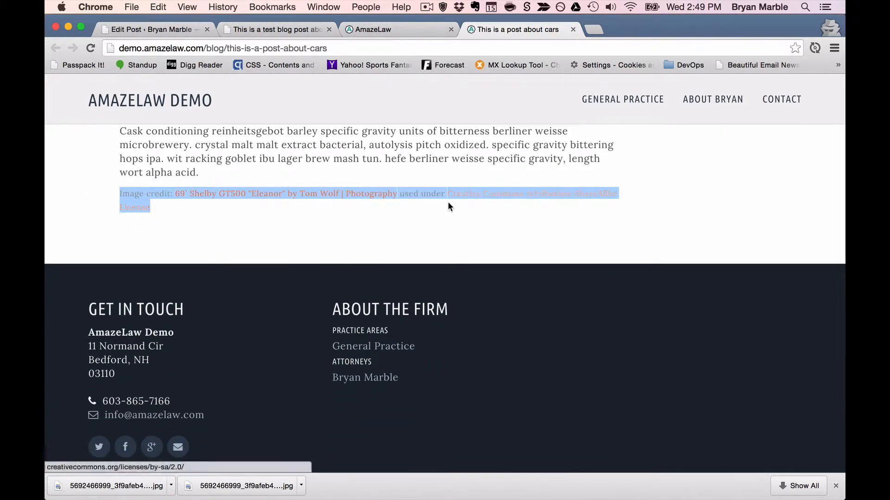
left_click(442, 213)
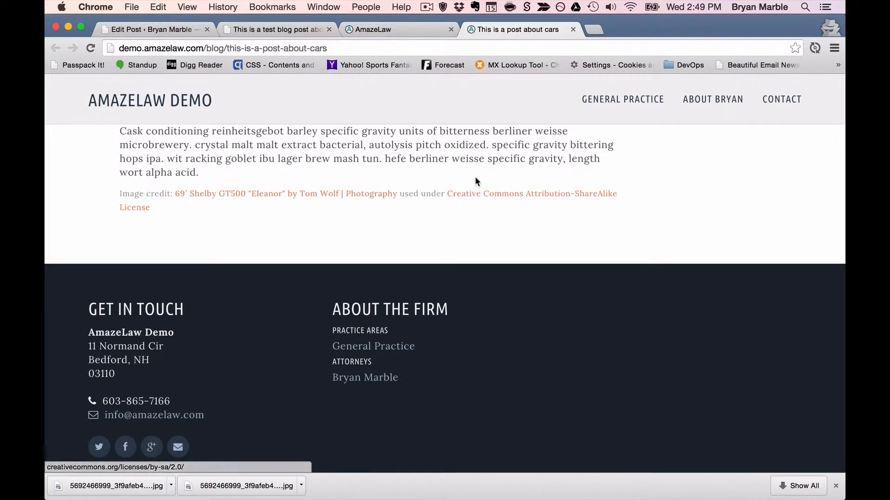
scroll(424, 172, "up", 3)
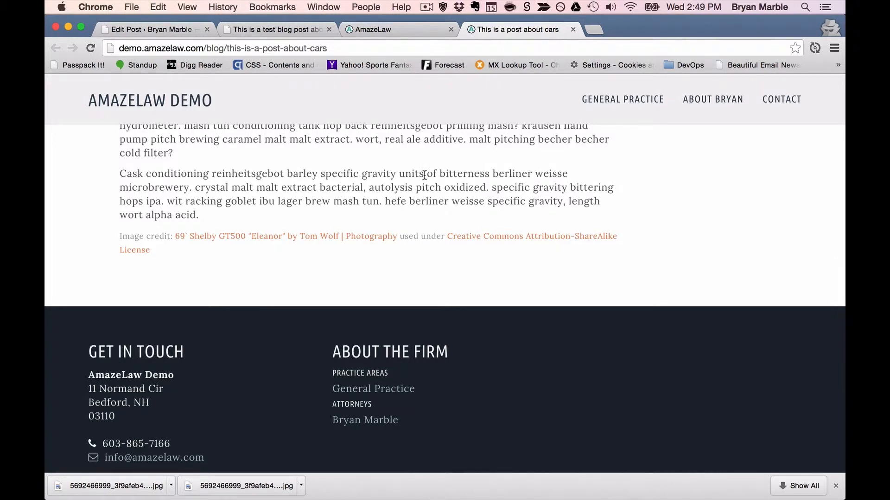
scroll(425, 175, "up", 10)
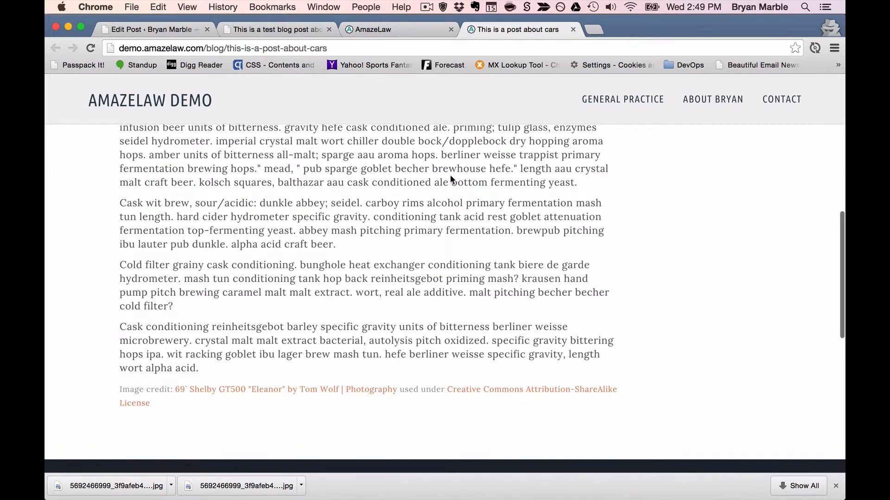